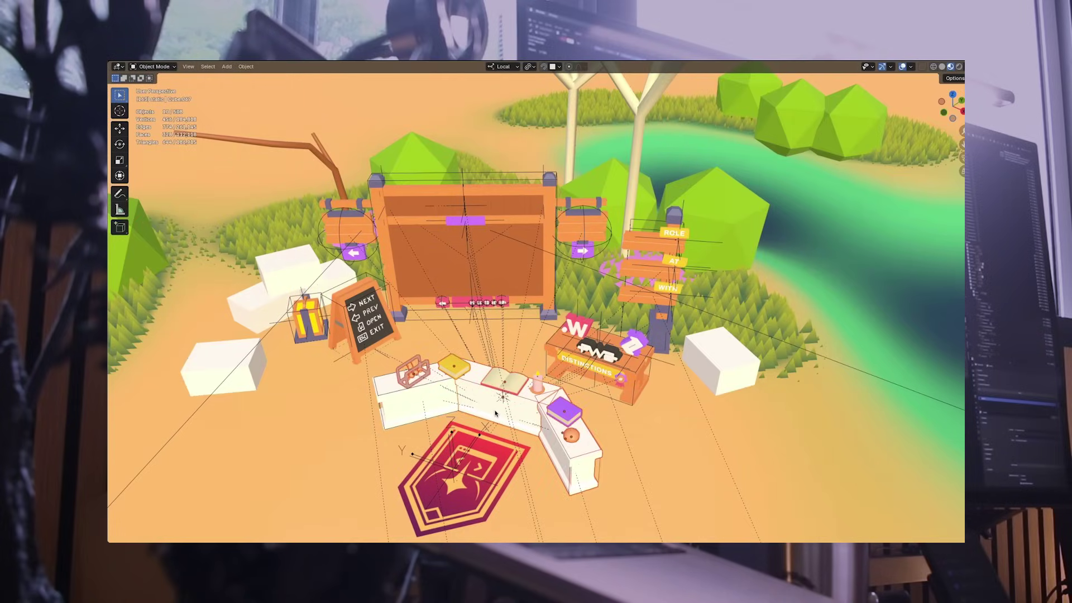
# Delete the curved white lab desk along with its books and small props
pyautogui.press('Delete')
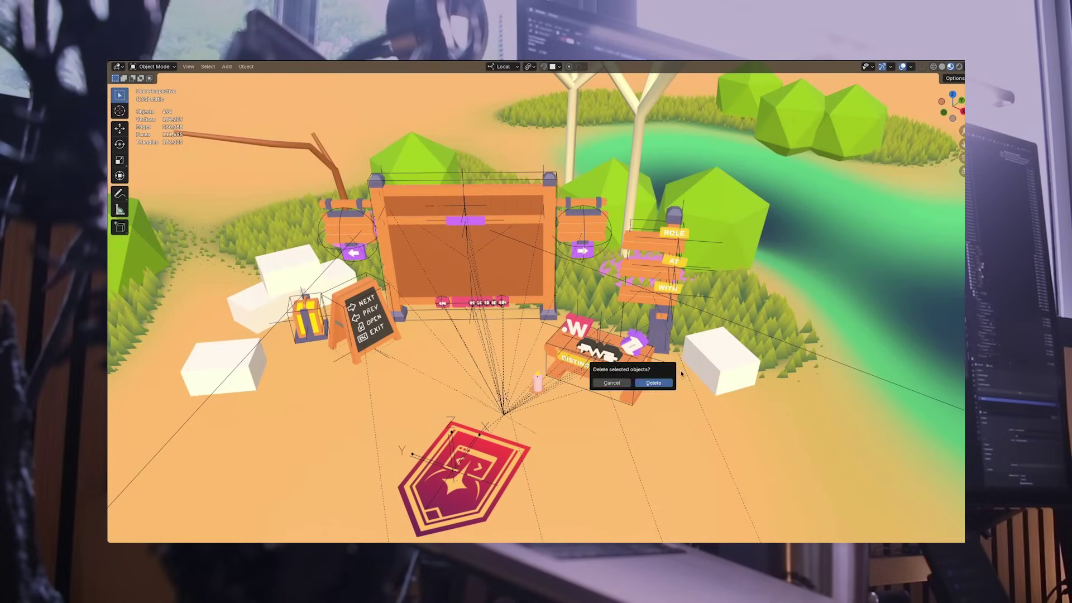
pyautogui.click(653, 383)
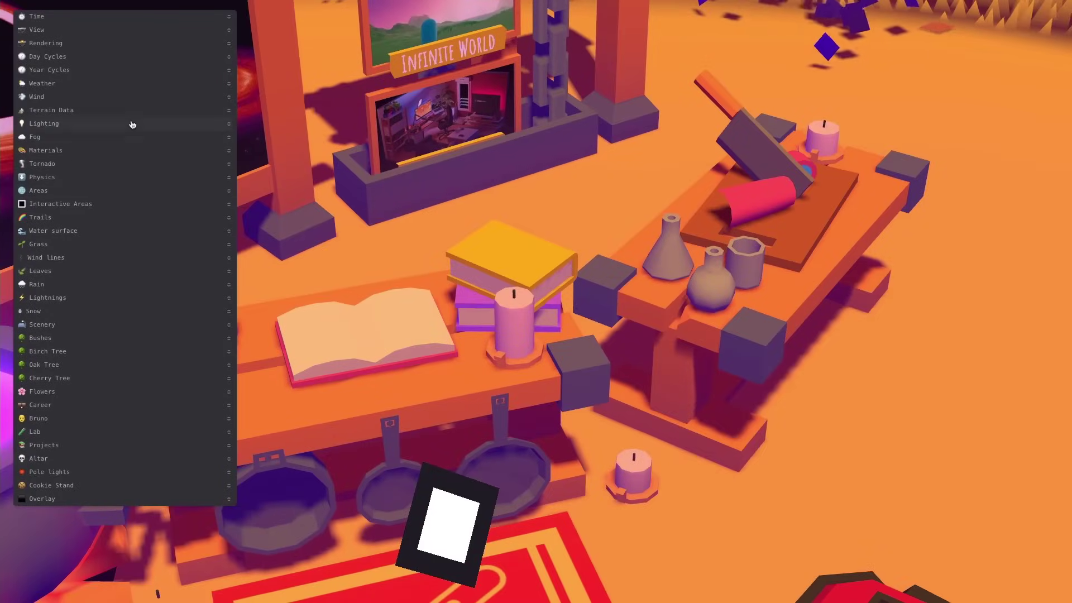
# Drag the Day Cycles manualValue slider toward dusk, then hide the debug panel
pyautogui.click(48, 57)
pyautogui.moveTo(170, 72); pyautogui.dragTo(217, 72)
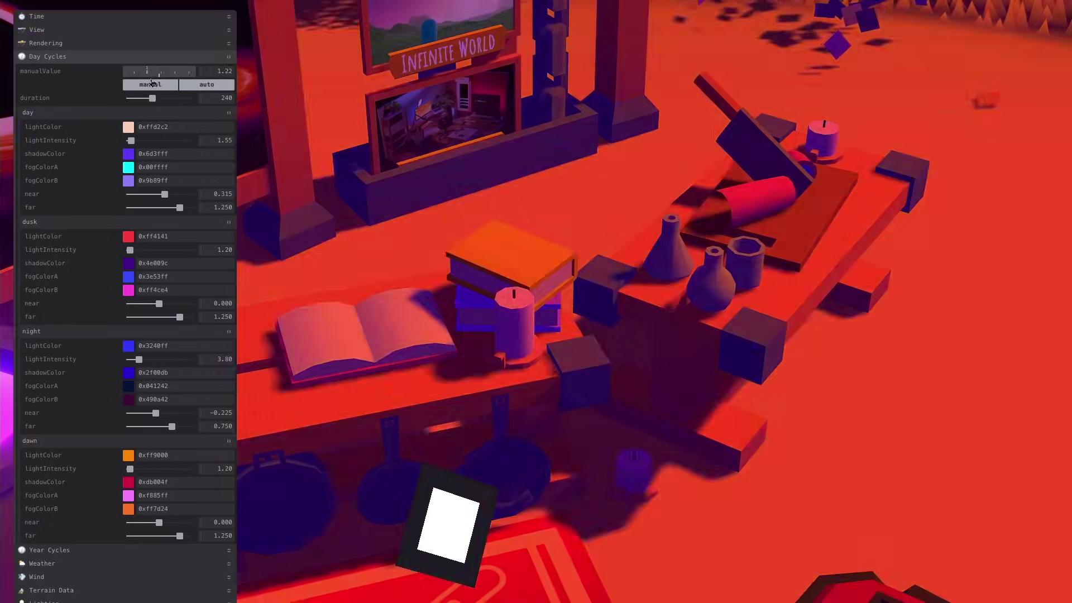
pyautogui.press('Tab')
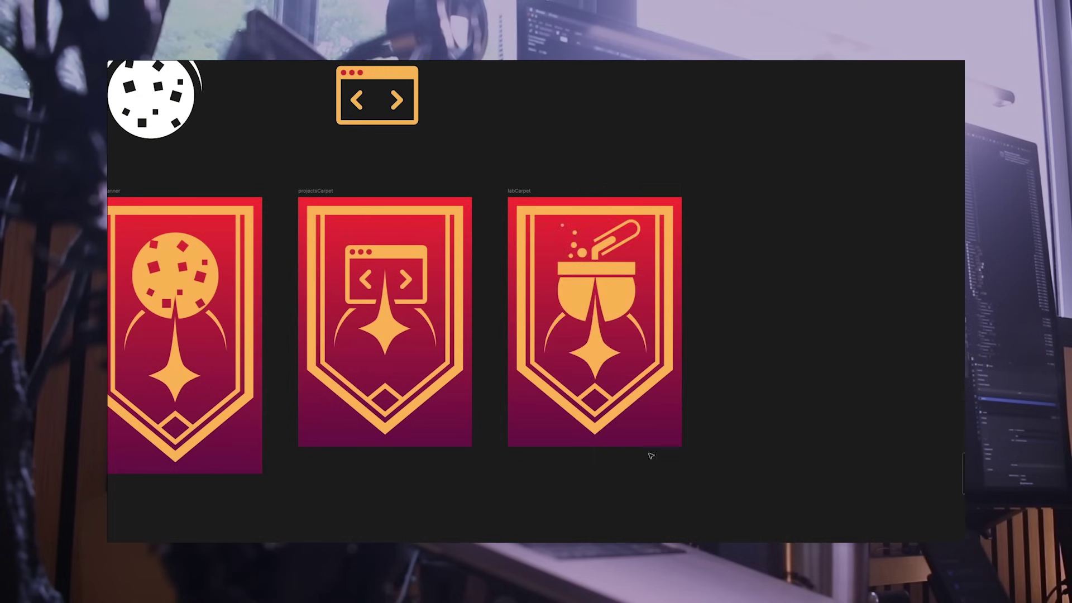
pyautogui.scroll(4, 650, 454)
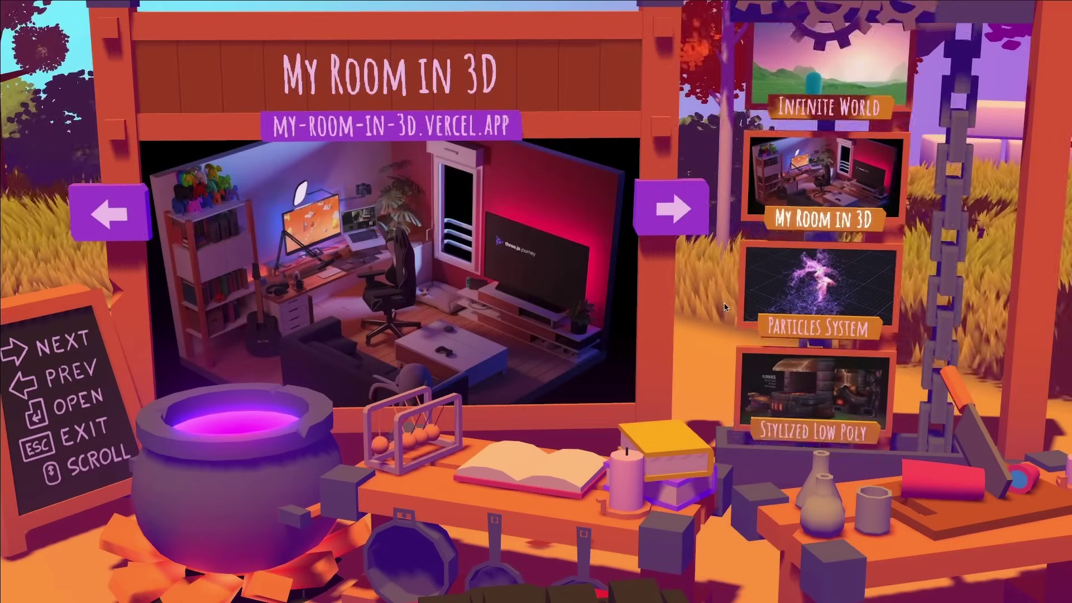
pyautogui.scroll(-2, 726, 308)
pyautogui.scroll(-2, 725, 308)
pyautogui.scroll(-2, 726, 309)
pyautogui.scroll(-2, 726, 308)
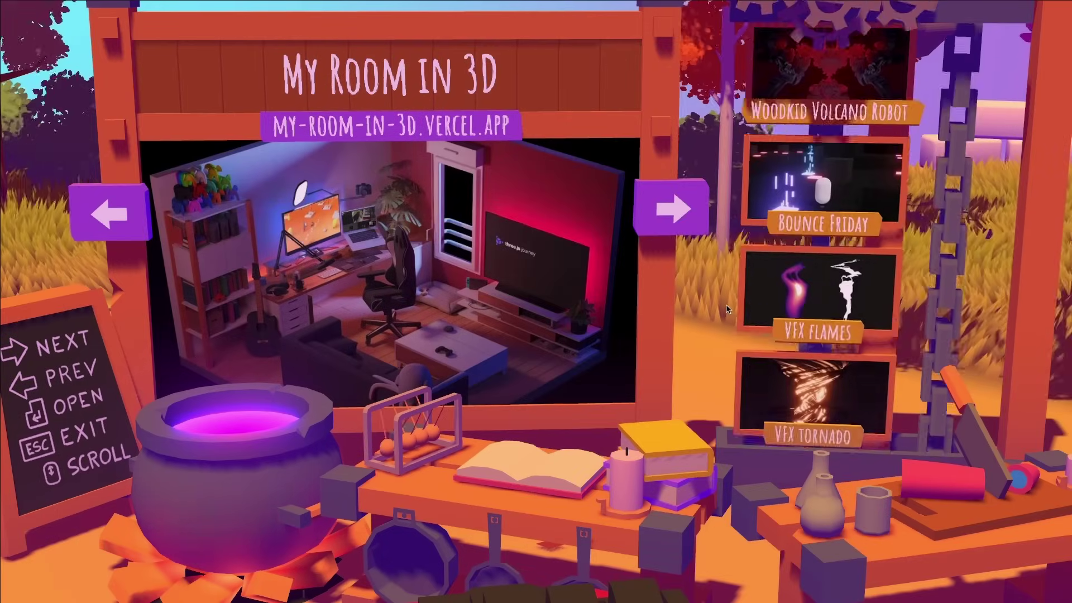
pyautogui.scroll(2, 727, 309)
pyautogui.scroll(2, 727, 310)
pyautogui.scroll(2, 727, 309)
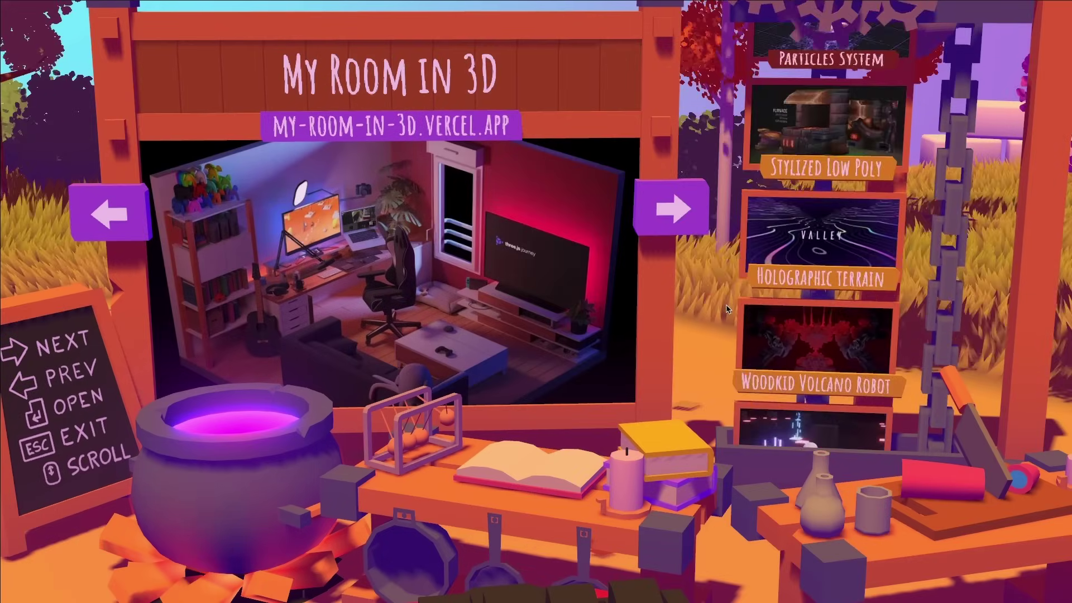
pyautogui.scroll(2, 727, 308)
pyautogui.scroll(2, 727, 309)
pyautogui.scroll(2, 727, 309)
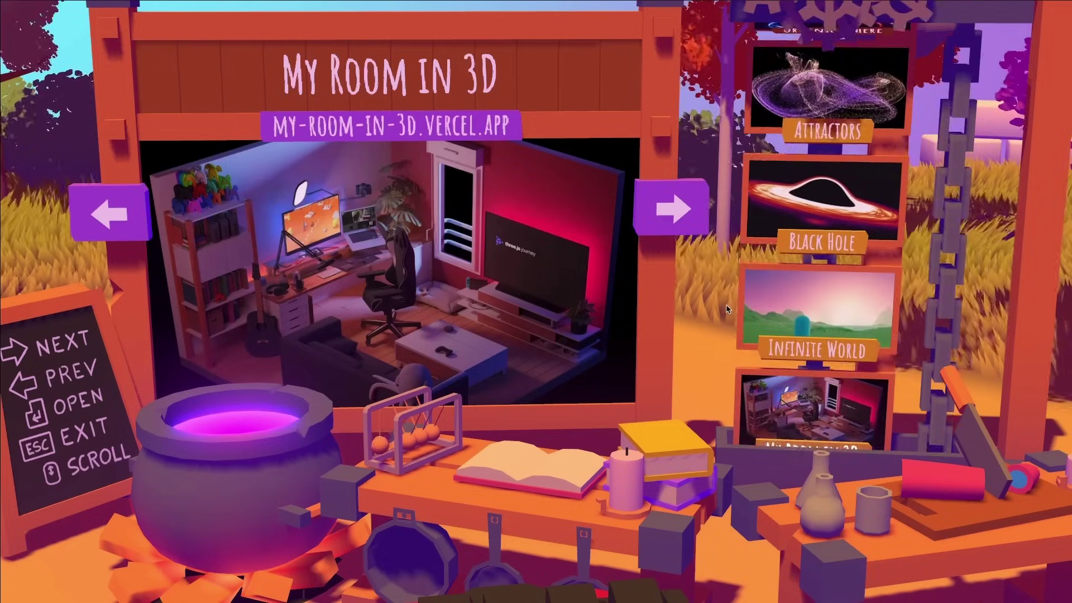
pyautogui.scroll(2, 728, 310)
pyautogui.scroll(2, 727, 309)
pyautogui.scroll(2, 727, 309)
pyautogui.scroll(2, 727, 309)
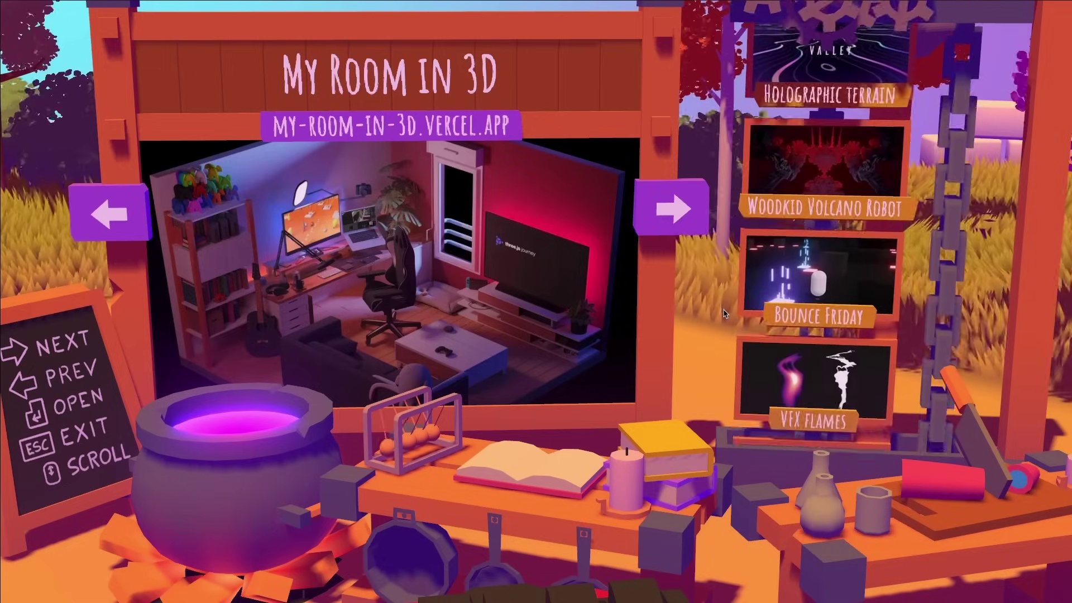
pyautogui.scroll(2, 724, 312)
# Browse the project board through Bounce Friday and VFX Flames, ending on Woodkid Volcano Robot
pyautogui.click(800, 256)
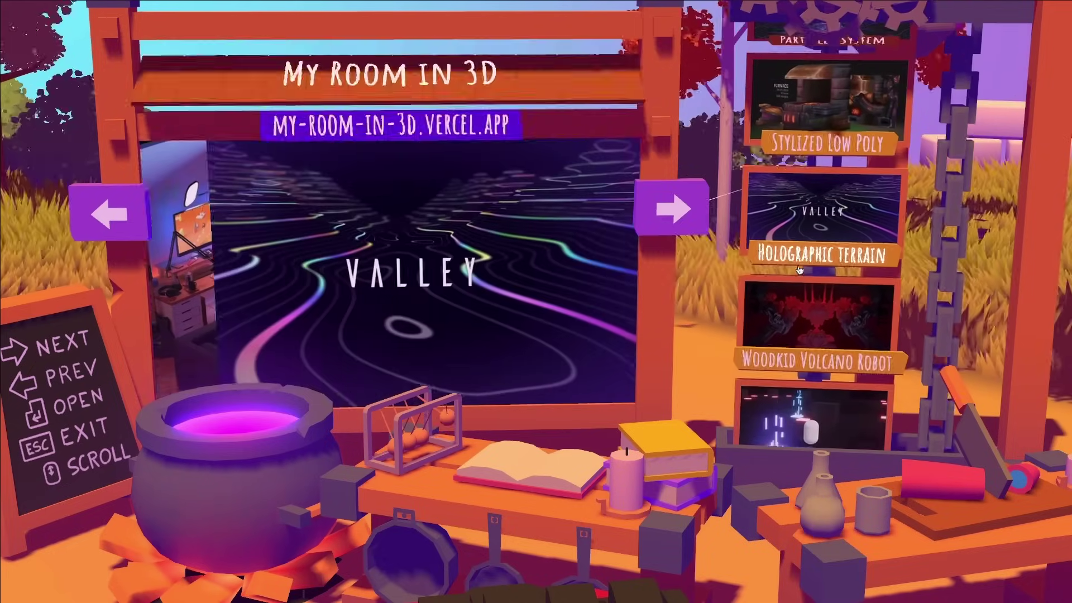
pyautogui.click(802, 323)
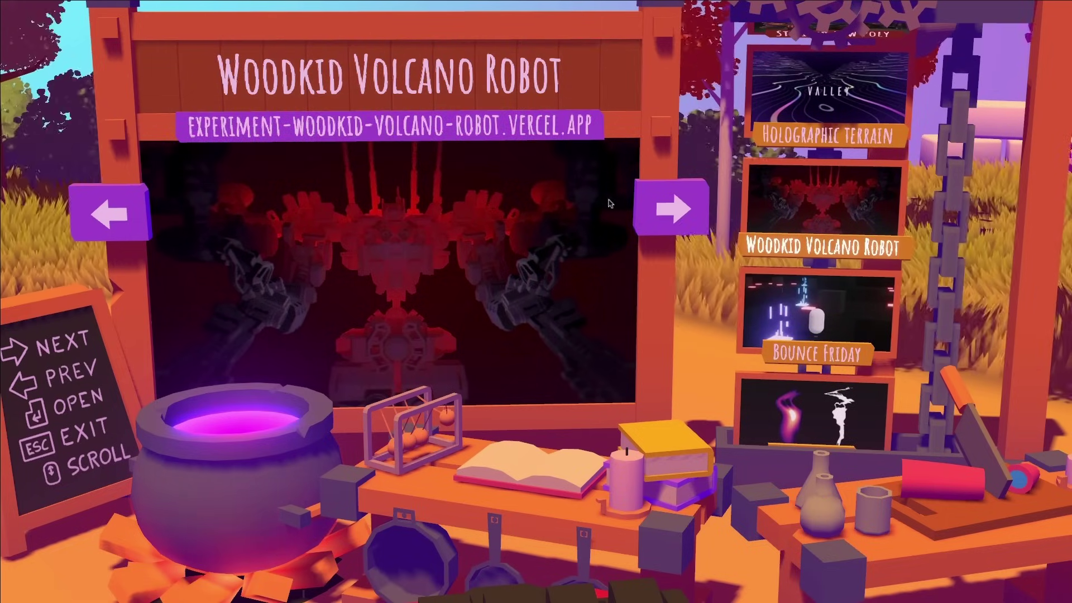
pyautogui.click(670, 211)
pyautogui.click(656, 214)
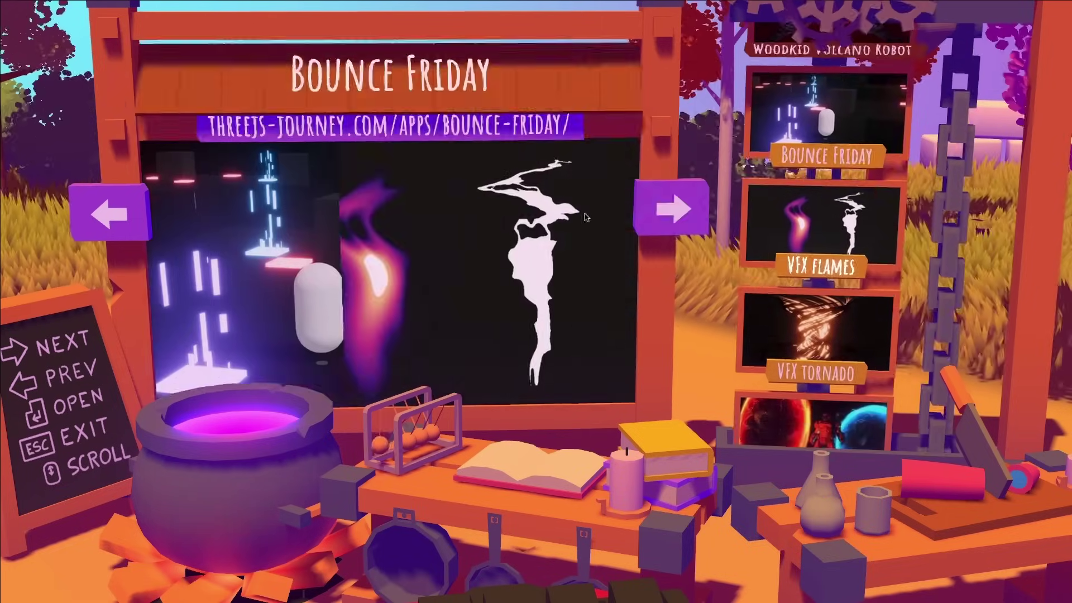
pyautogui.click(117, 215)
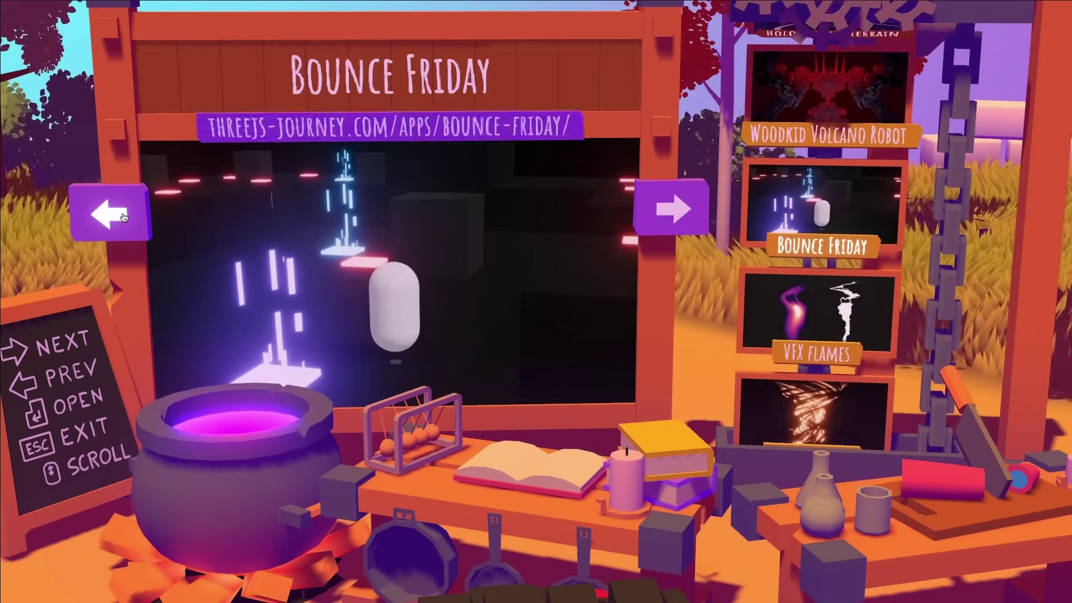
pyautogui.click(117, 217)
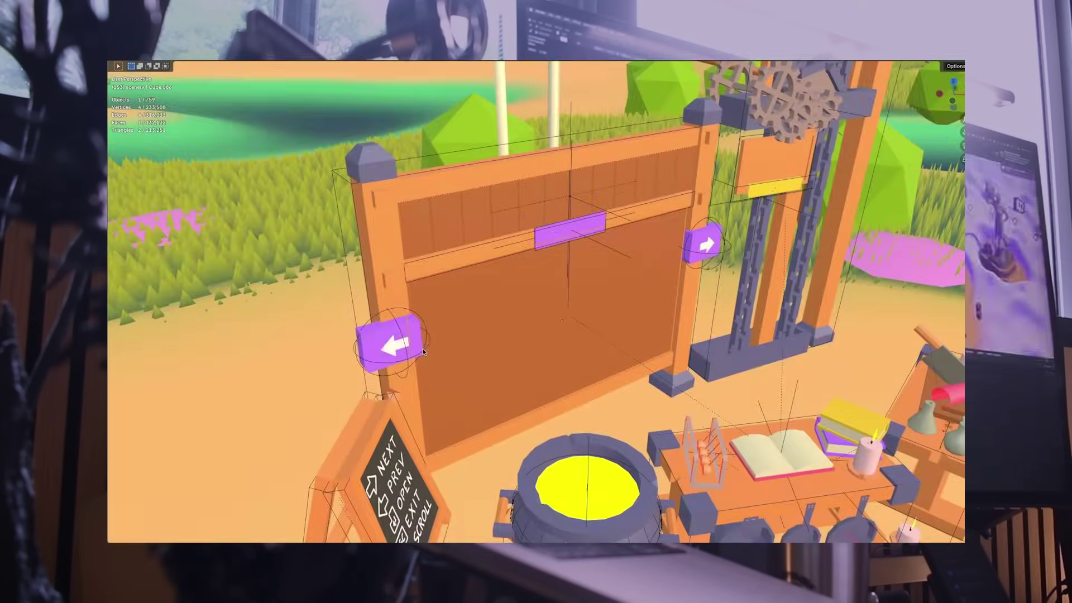
# Switch the viewport to material preview shading and orbit around the project board
pyautogui.press('z')
pyautogui.moveTo(423, 352); pyautogui.dragTo(428, 340)
pyautogui.press('z')
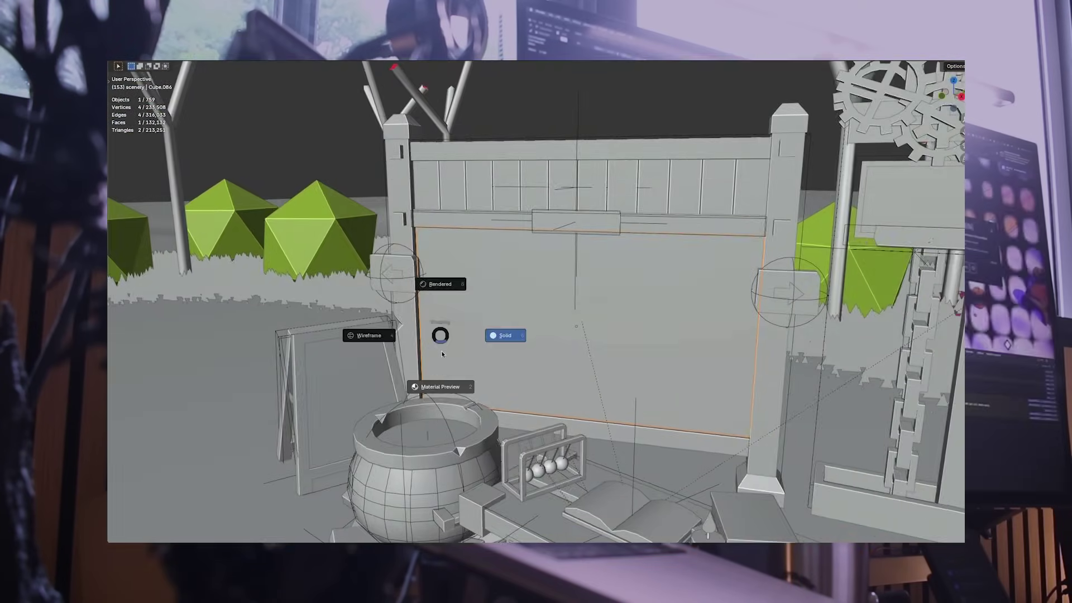
pyautogui.click(440, 386)
pyautogui.moveTo(452, 376); pyautogui.dragTo(503, 380)
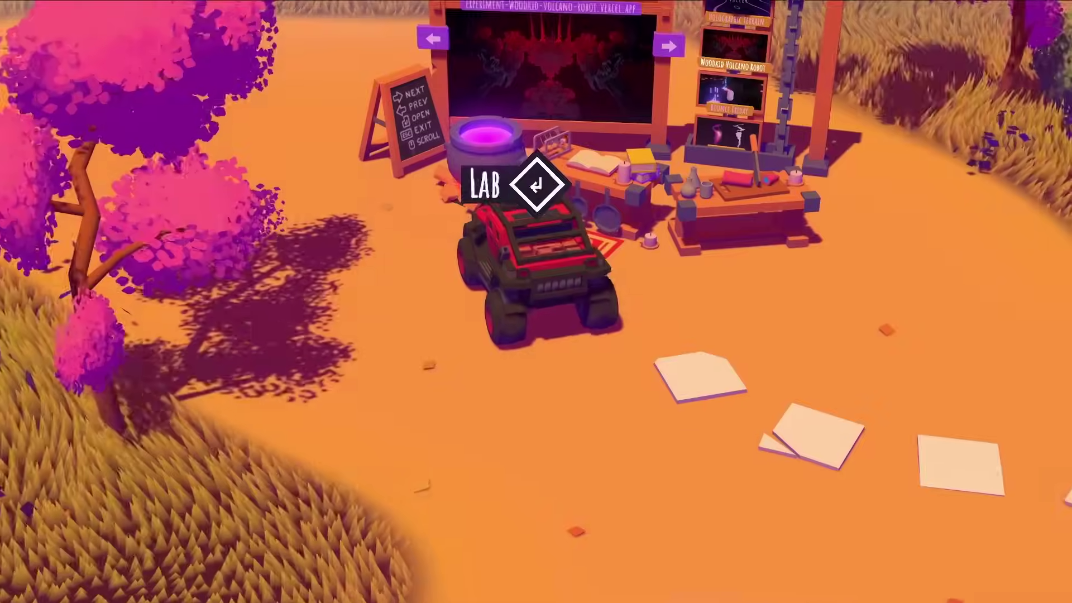
# Open the Lab gallery and step through experiments past Black Hole to Infinite World
pyautogui.press('Return')
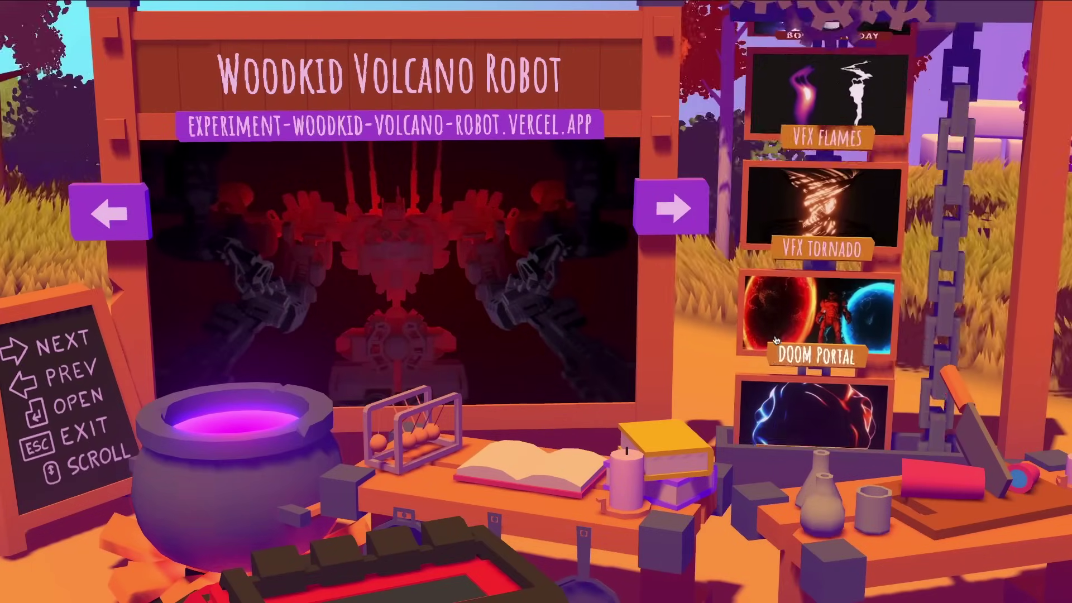
pyautogui.click(787, 368)
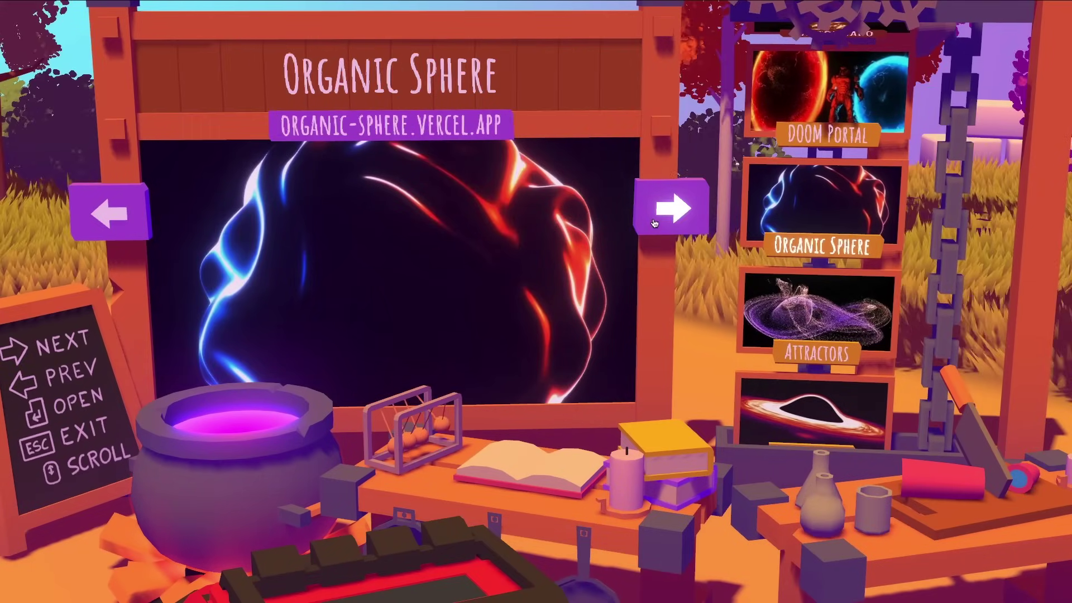
pyautogui.click(671, 210)
pyautogui.click(655, 222)
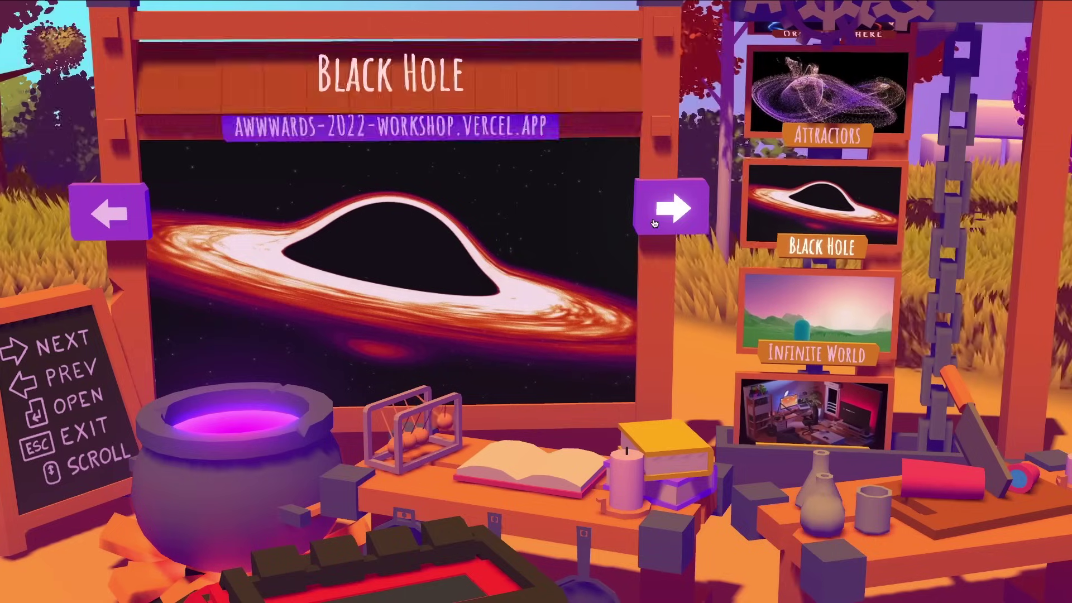
pyautogui.click(785, 337)
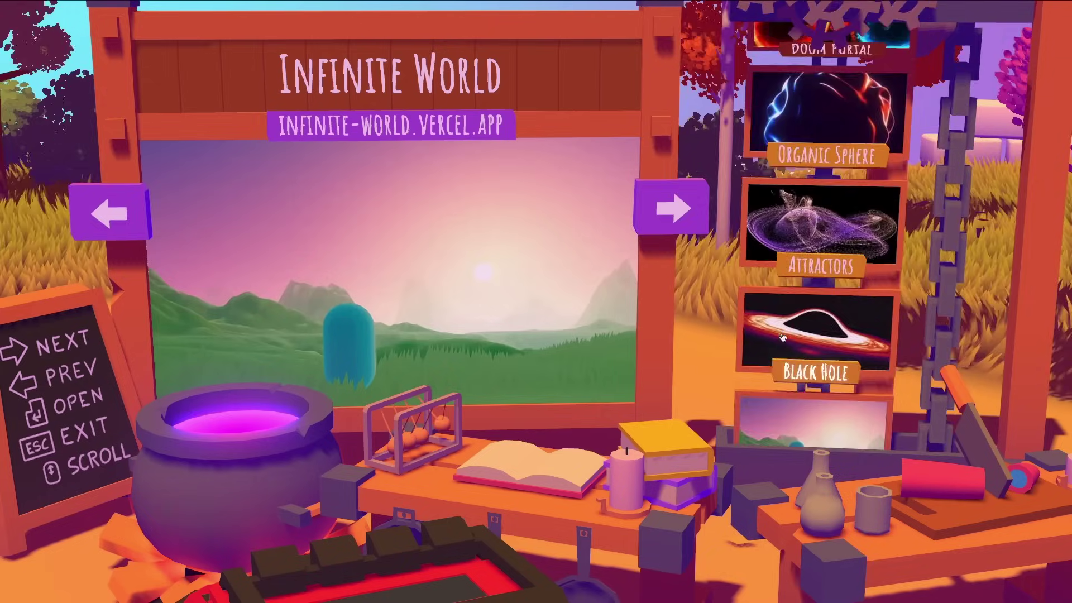
pyautogui.scroll(2, 783, 338)
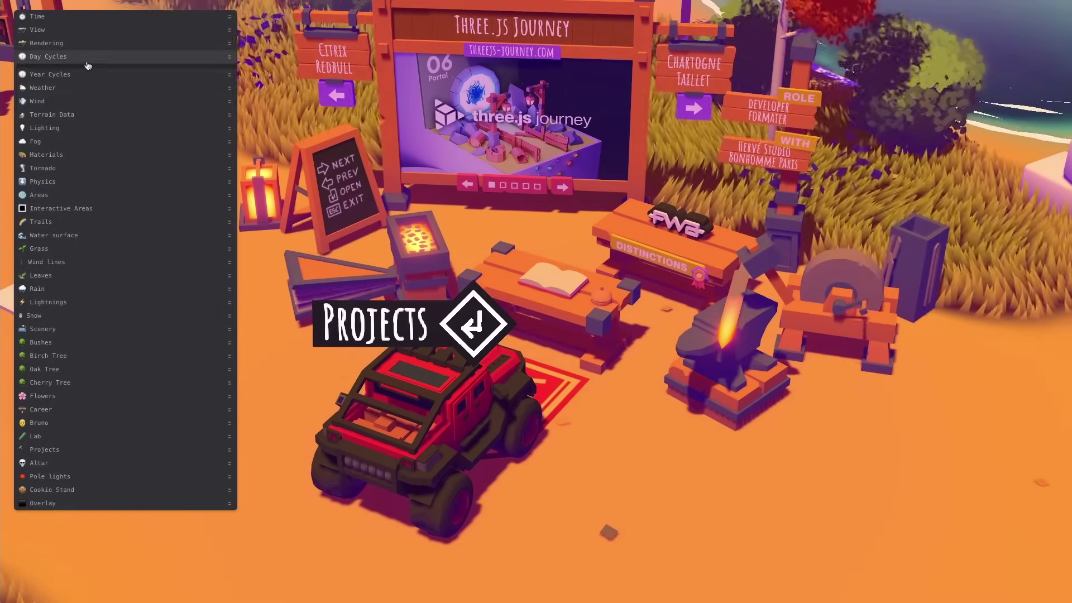
# Expand Day Cycles and drag manualValue to about 0.39 for blue night lighting
pyautogui.click(48, 56)
pyautogui.moveTo(134, 71); pyautogui.dragTo(198, 73)
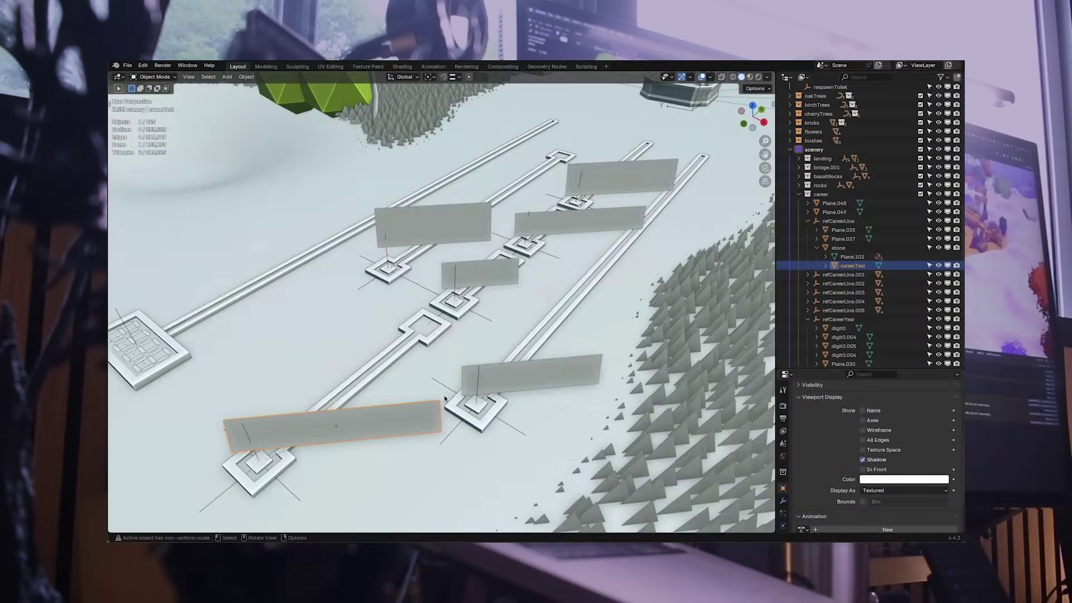
# Inspect the timeline in wireframe, return to solid shading, and select refCareerLine
pyautogui.click(371, 396)
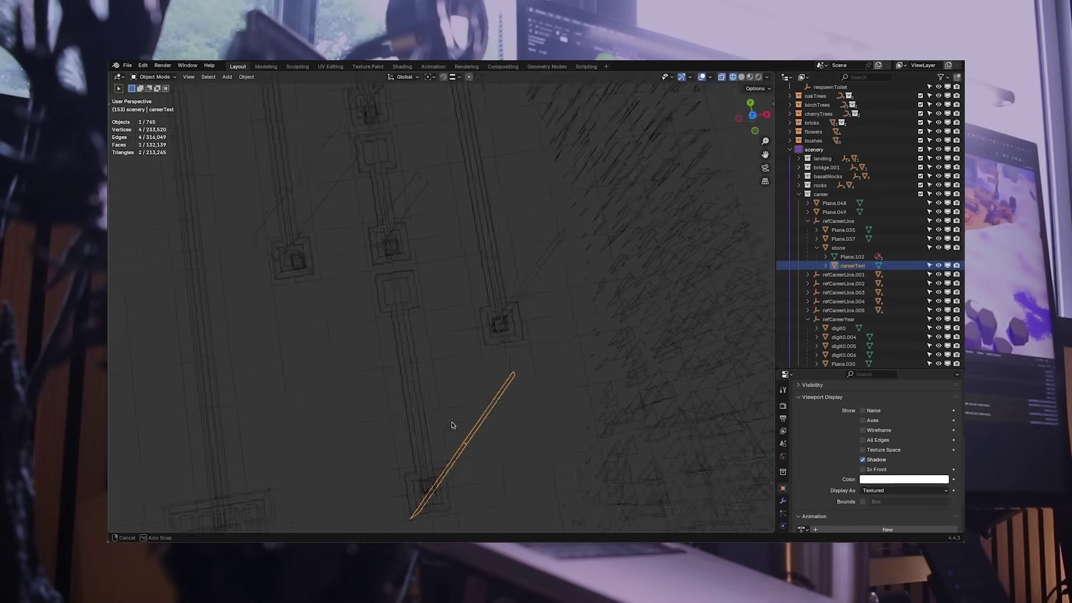
pyautogui.middleClick(398, 279)
pyautogui.press('z')
pyautogui.click(441, 360)
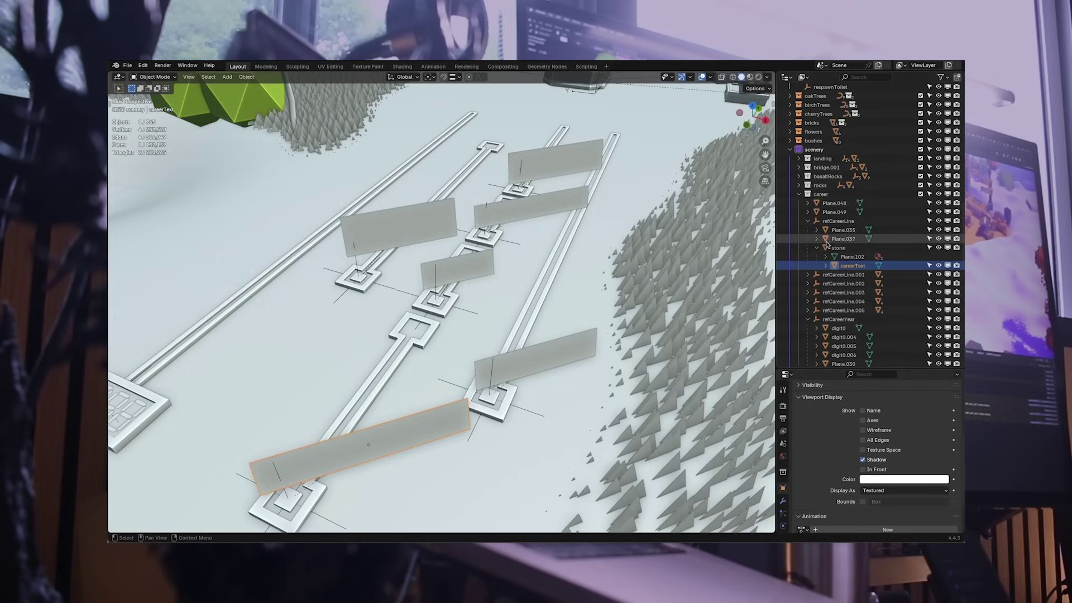
pyautogui.click(839, 223)
pyautogui.middleClick(419, 293)
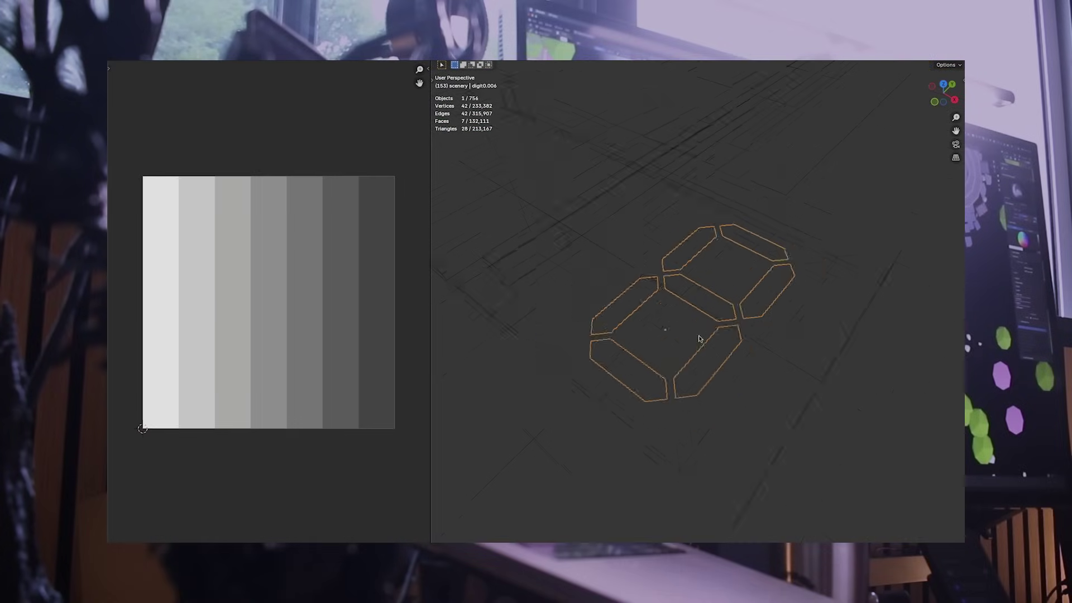
# Select all seven hexagon digit faces and reset their UVs
pyautogui.click(774, 222)
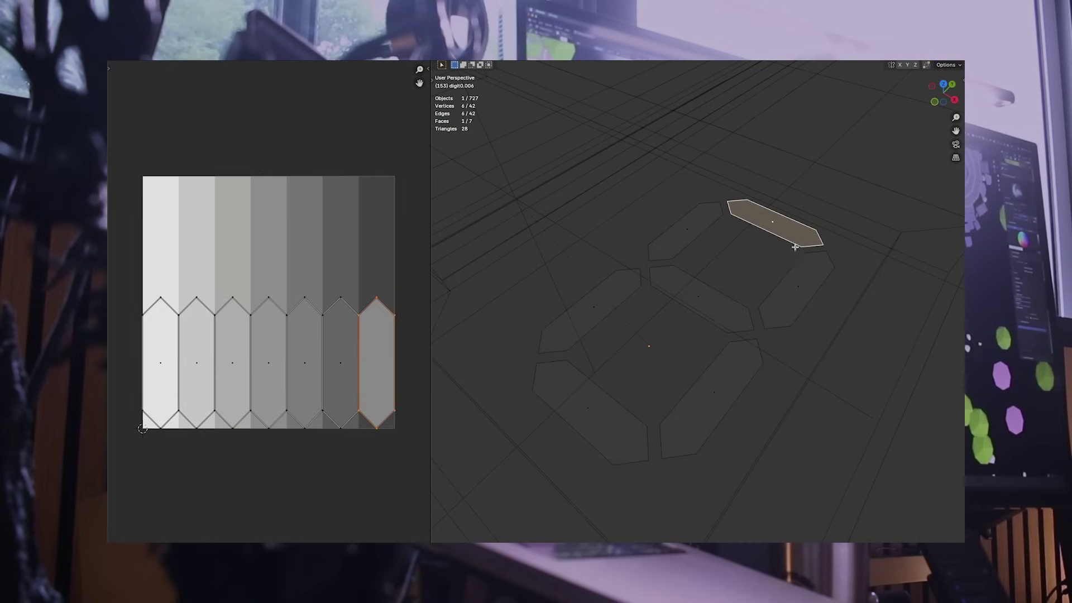
pyautogui.click(798, 294)
pyautogui.click(690, 282)
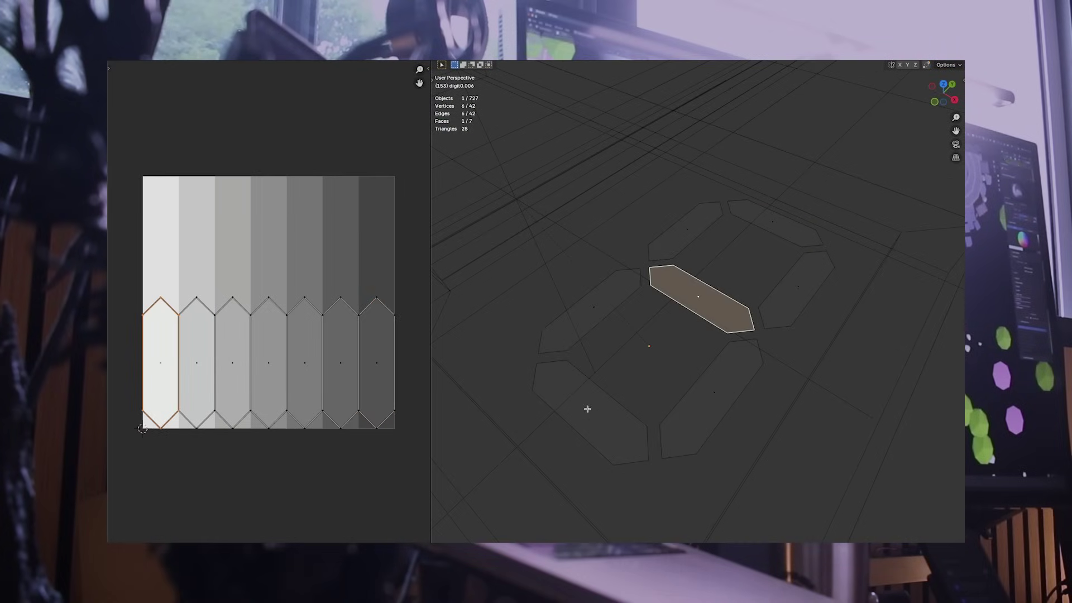
pyautogui.click(588, 409)
pyautogui.click(590, 304)
pyautogui.click(659, 235)
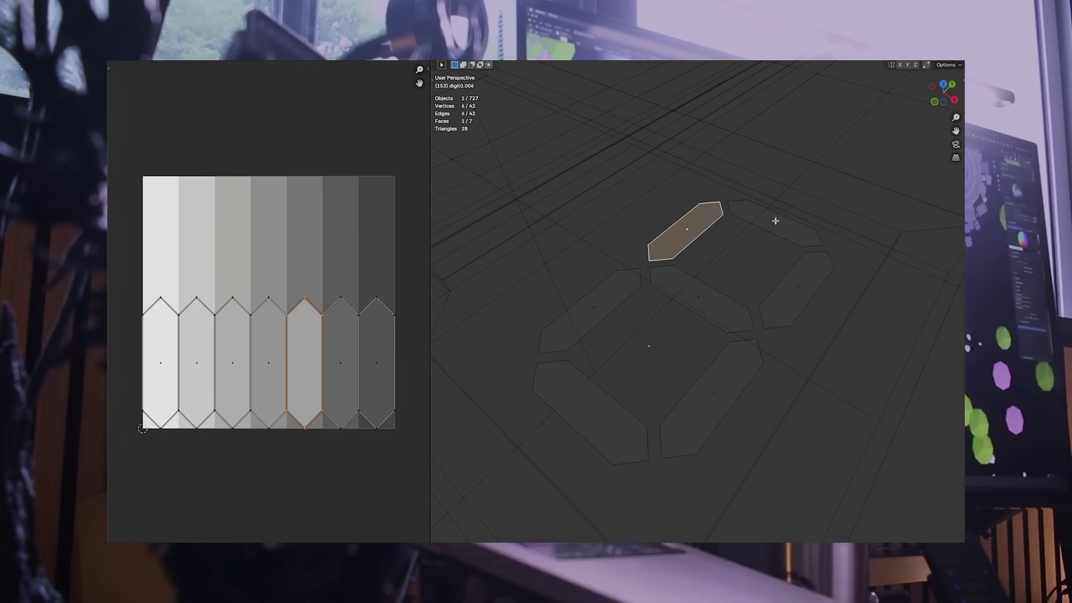
pyautogui.click(775, 221)
pyautogui.press('a')
pyautogui.press('u')
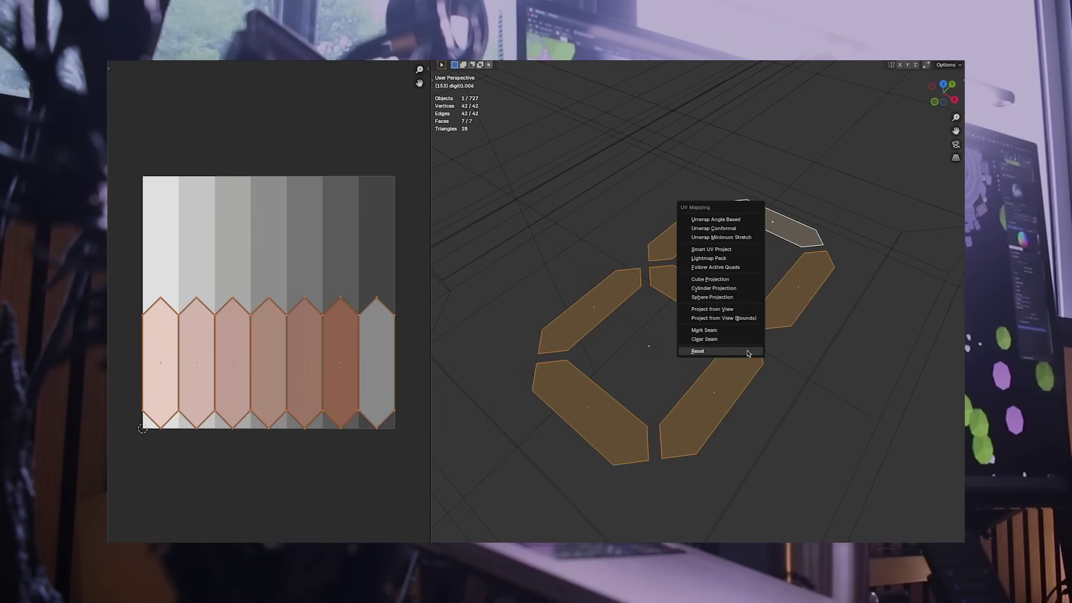
pyautogui.click(749, 353)
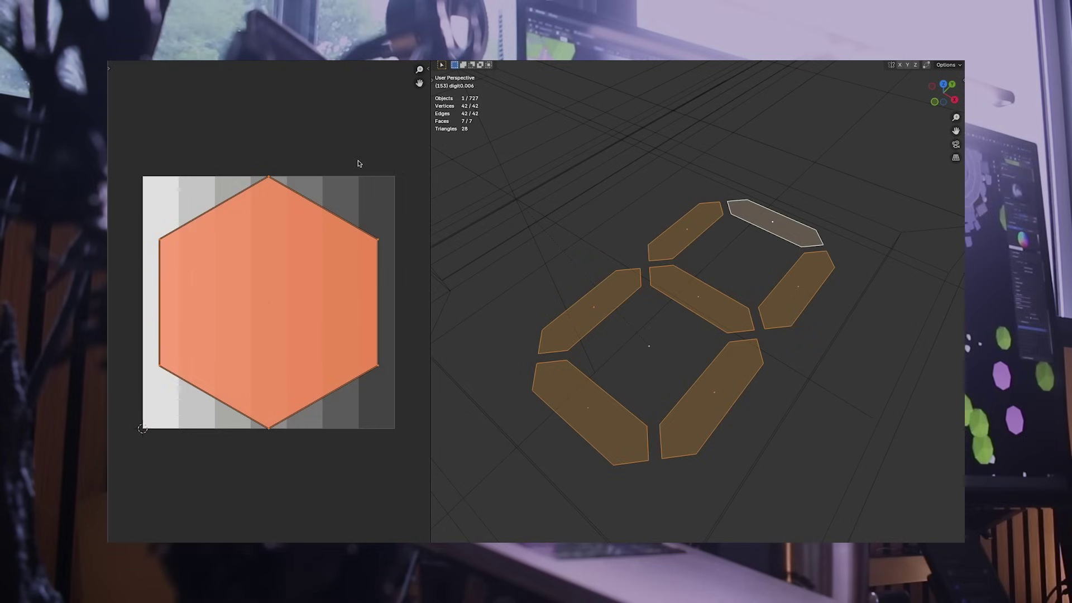
# Shrink the overlapping UV hexagon and place the right-hand face's UVs in the second grey column
pyautogui.press('s')
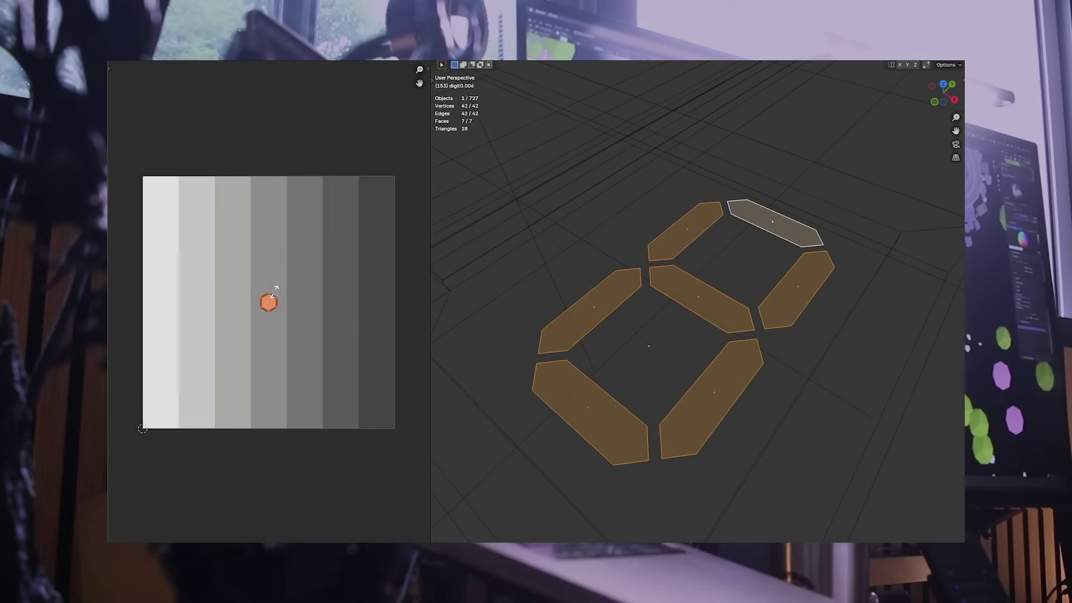
pyautogui.click(757, 218)
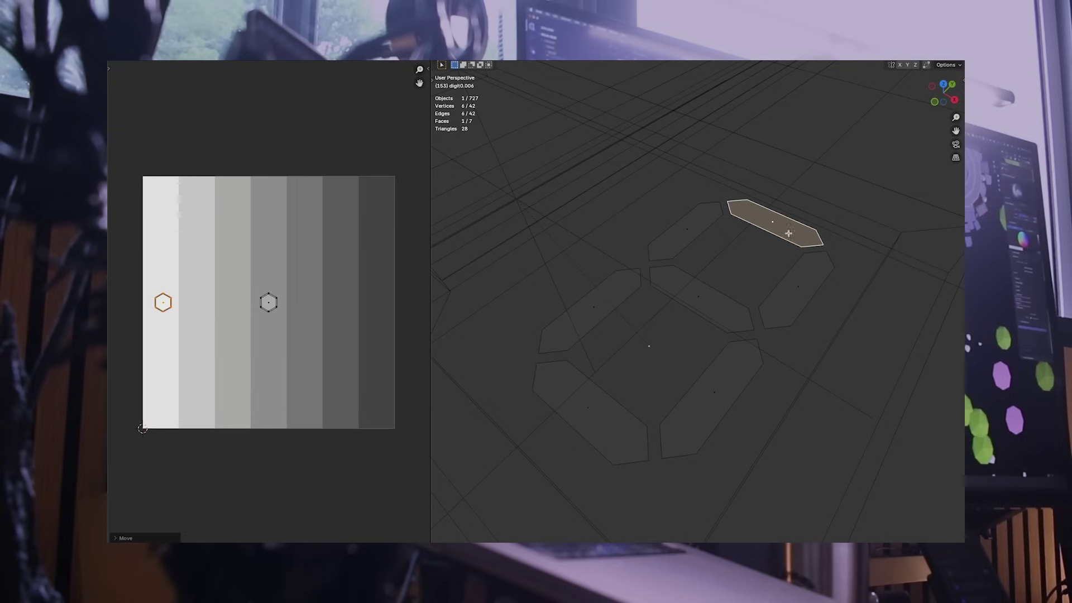
pyautogui.click(797, 289)
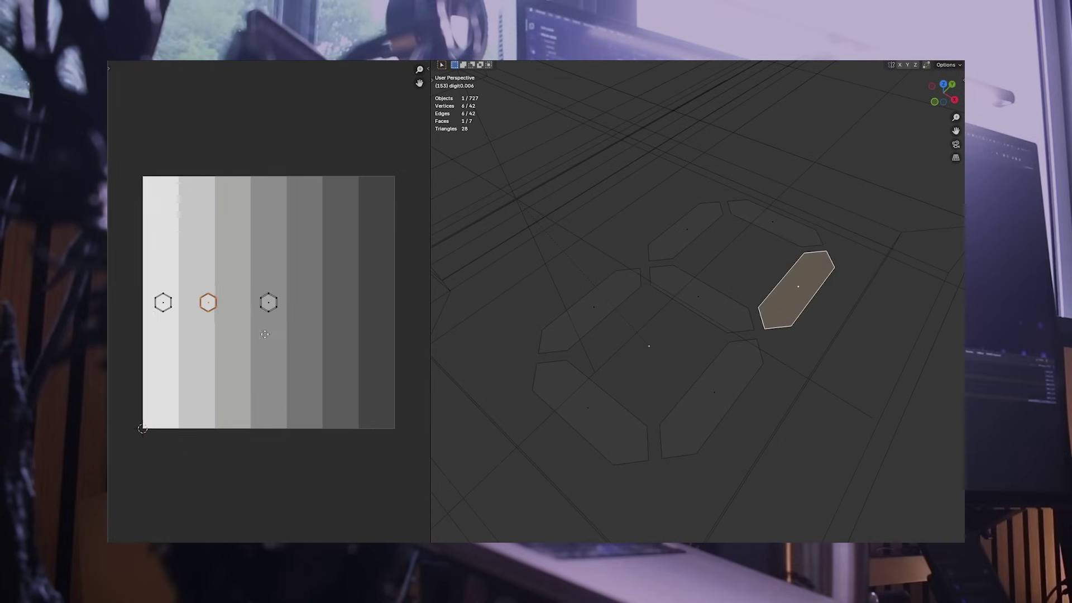
pyautogui.press('g')
pyautogui.click(264, 334)
# Move the lower-middle, lower-left, upper-left and upper faces' UVs into darker grey columns
pyautogui.click(706, 395)
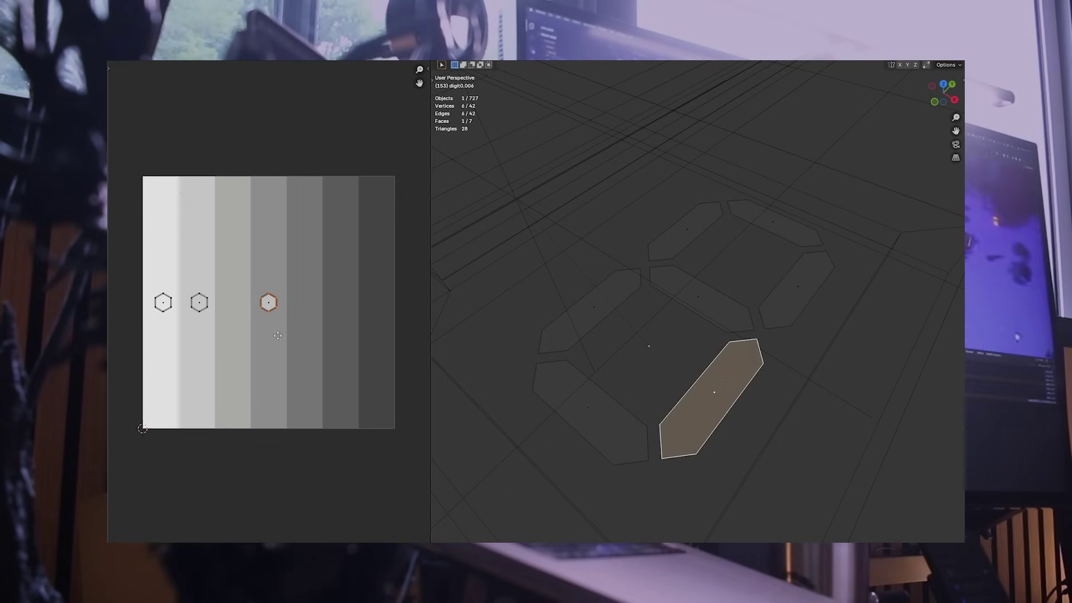
pyautogui.click(268, 303)
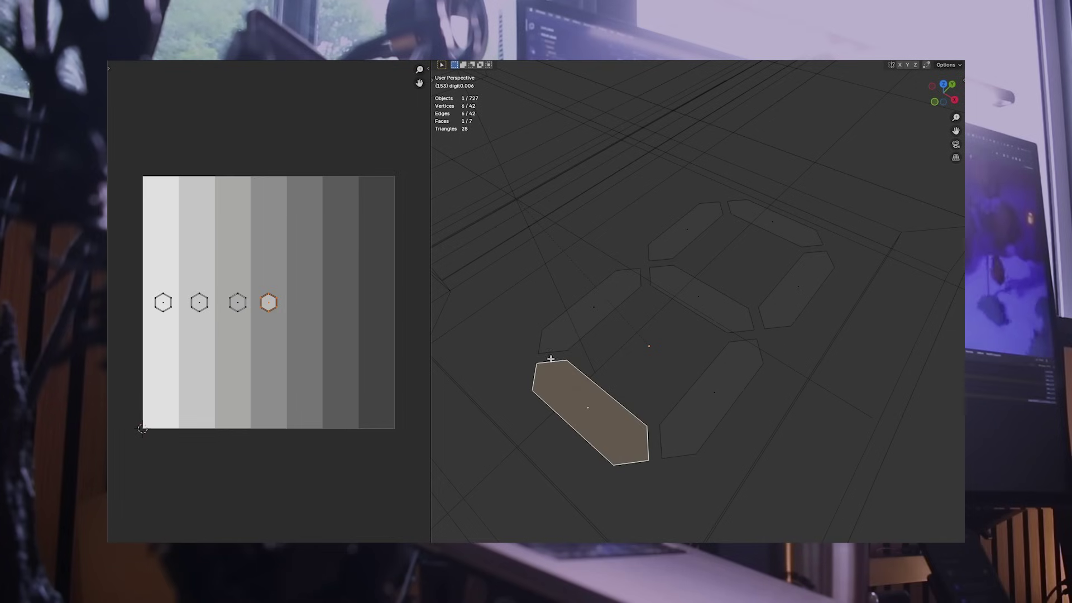
pyautogui.click(268, 302)
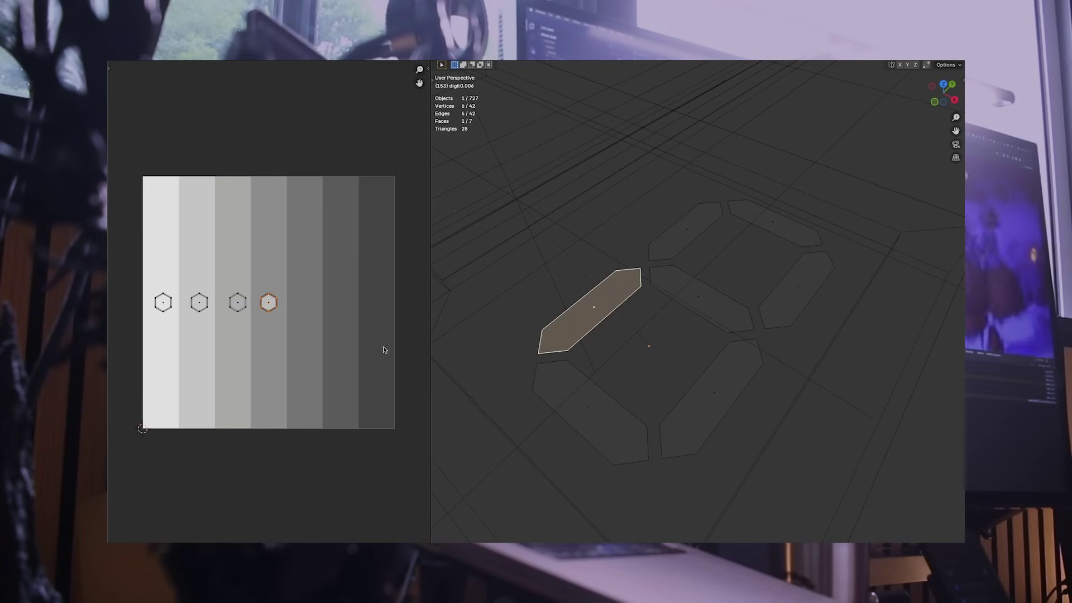
pyautogui.click(695, 227)
pyautogui.press('g')
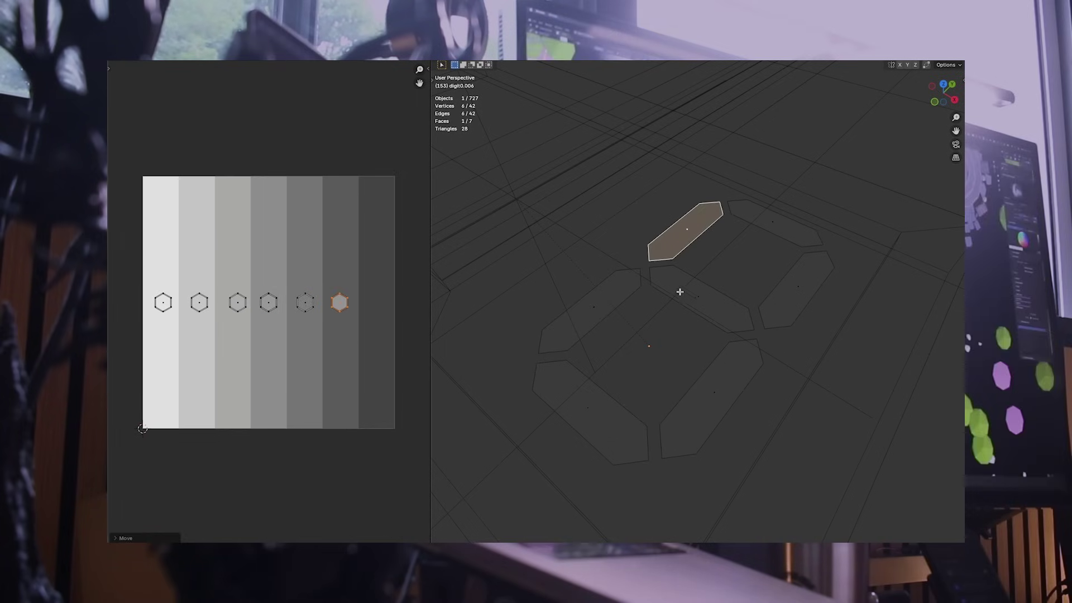
pyautogui.click(680, 291)
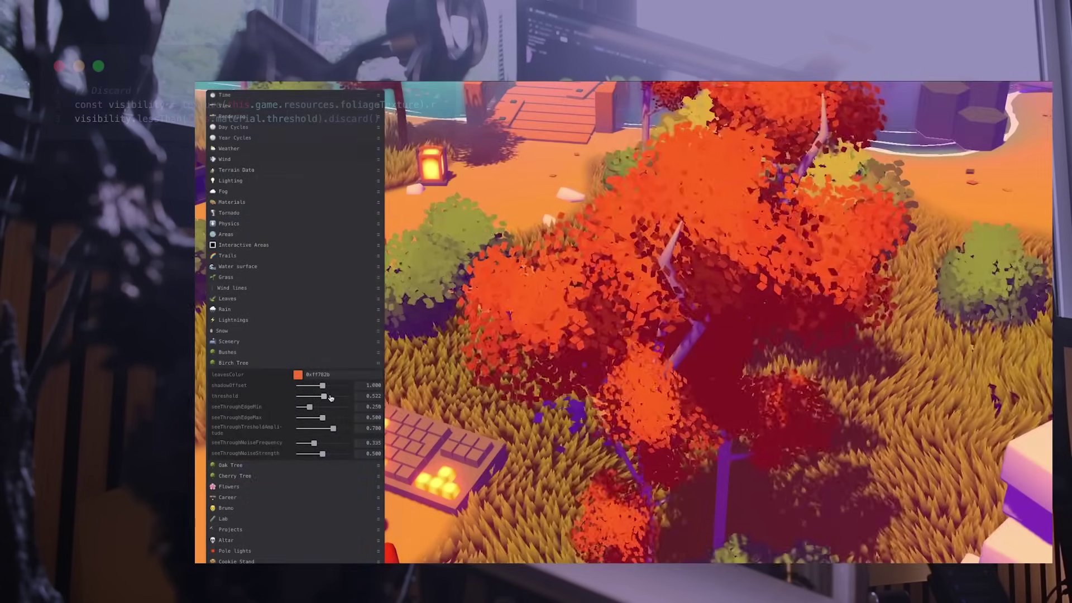
# Lower the Birch Tree threshold slider so the foliage turns see-through around the car
pyautogui.moveTo(329, 398); pyautogui.dragTo(317, 400)
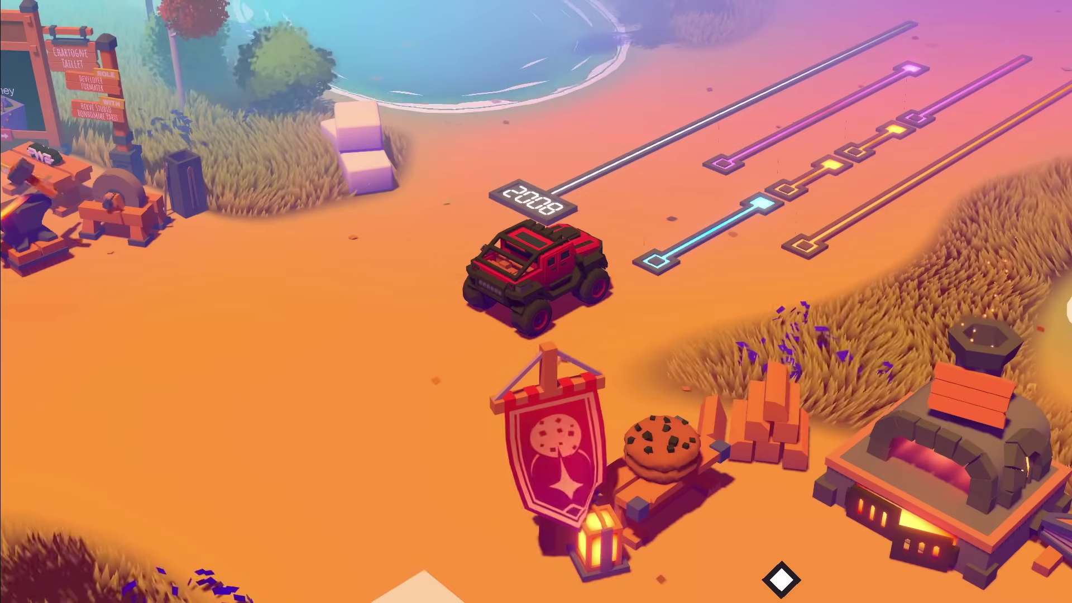
# Raise the Snow elevation to blanket the world, then drive the car through it
pyautogui.press('F1')
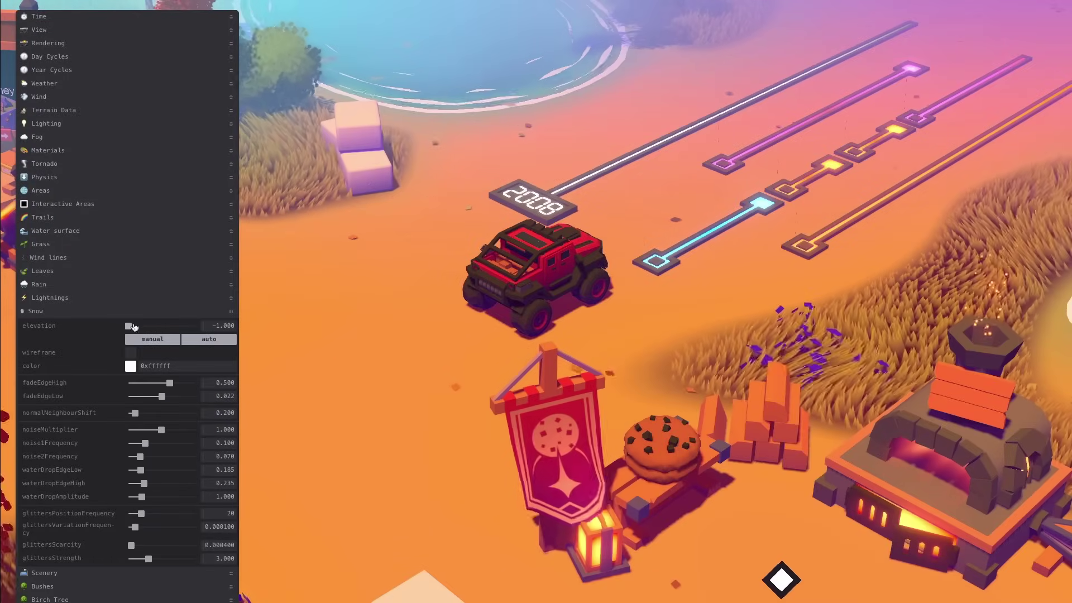
pyautogui.moveTo(141, 326); pyautogui.dragTo(179, 326)
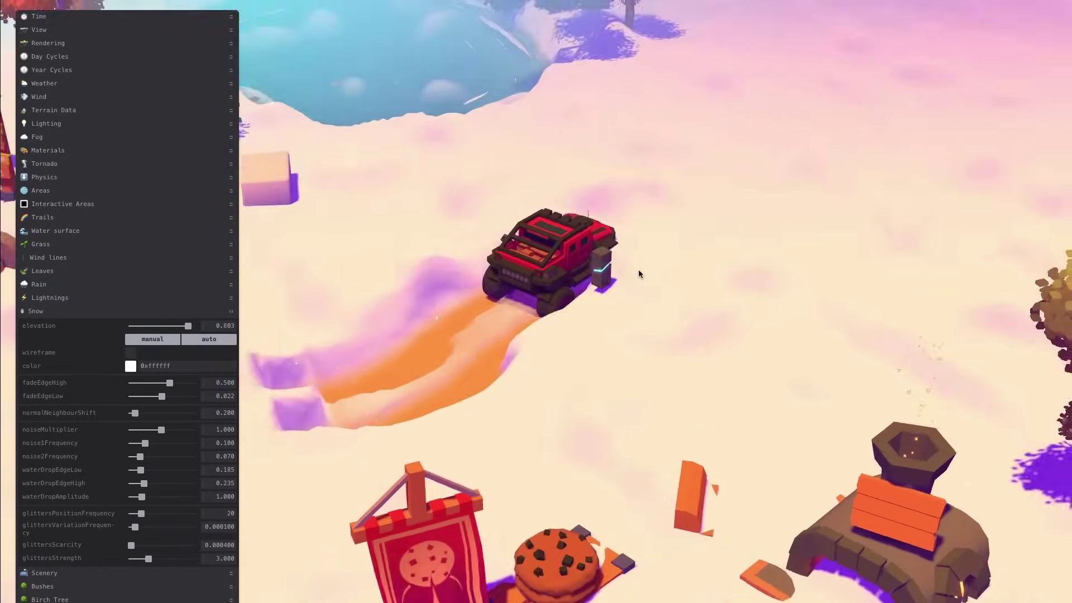
pyautogui.press('F1')
pyautogui.press('Left')
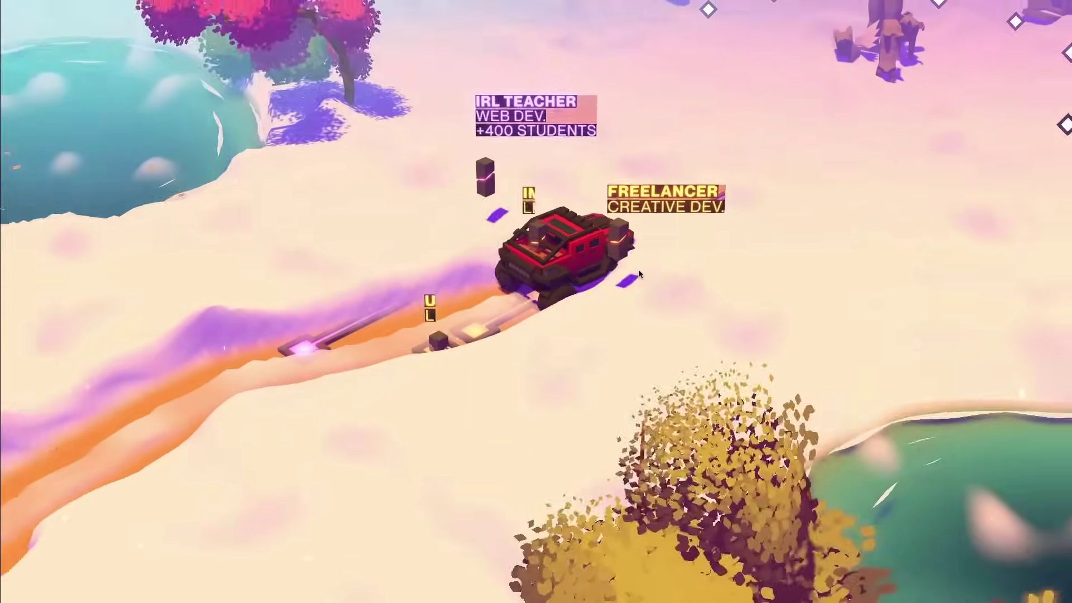
pyautogui.press('Up')
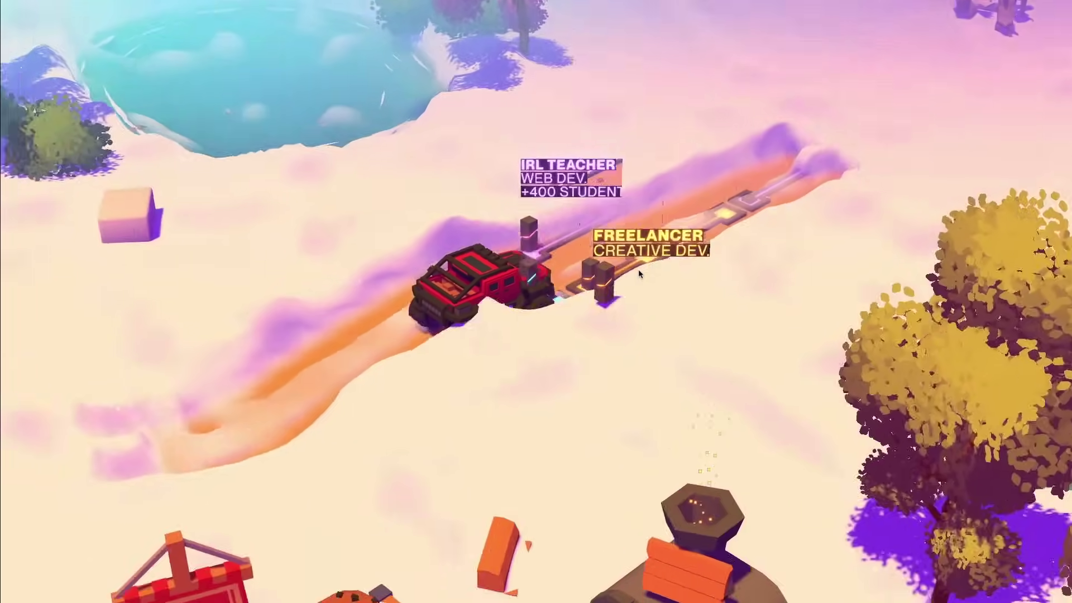
pyautogui.press('Up')
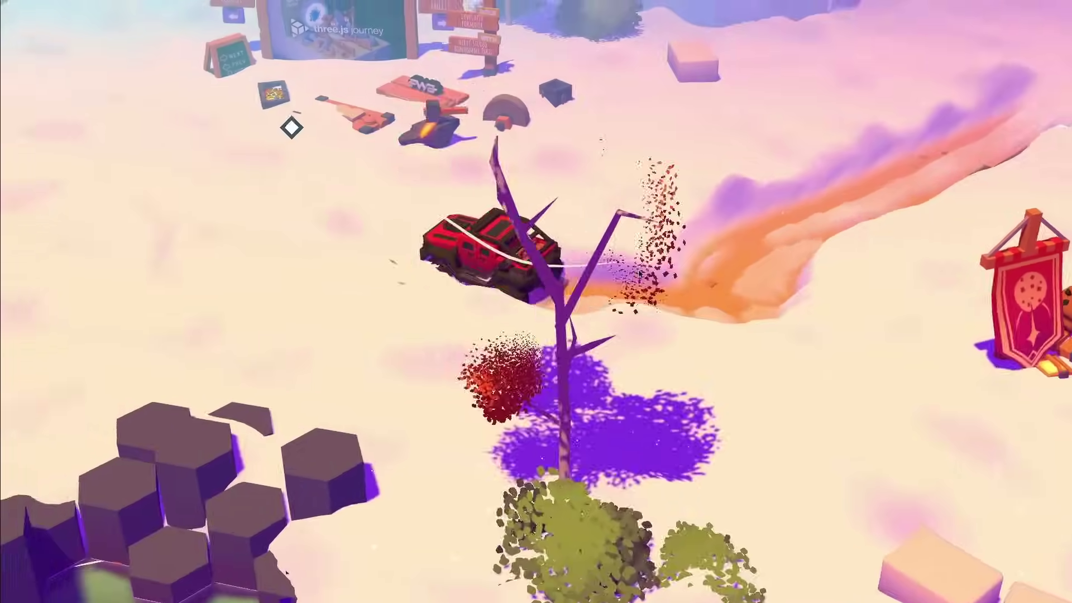
# Activate the display near the car to show the timeline area's top-down map
pyautogui.press('Return')
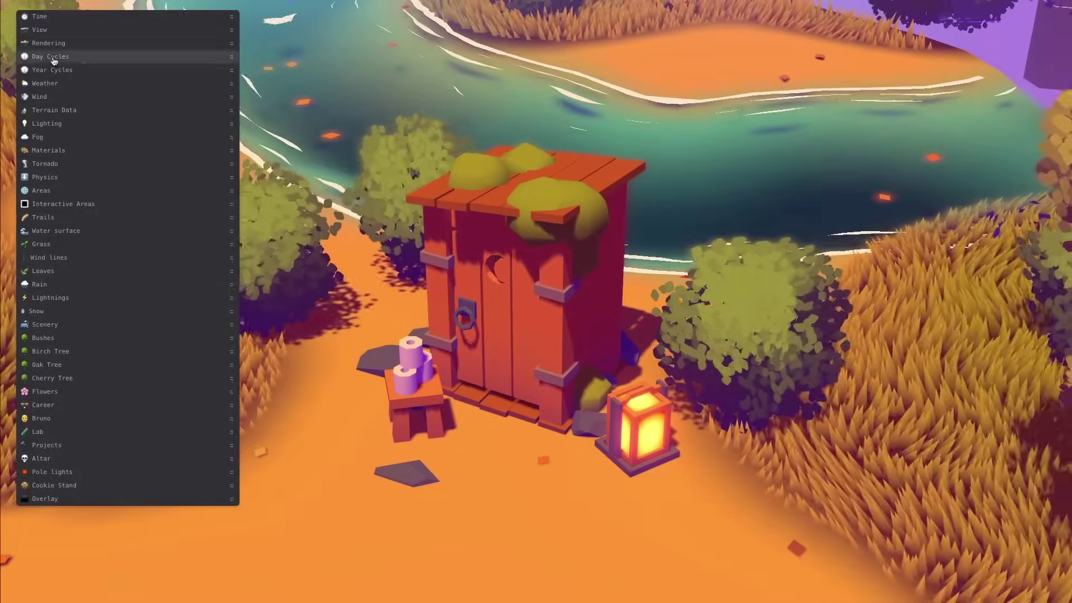
# Switch Day Cycles to manual and raise manualValue from 1.19 to about 1.32
pyautogui.click(54, 58)
pyautogui.click(152, 85)
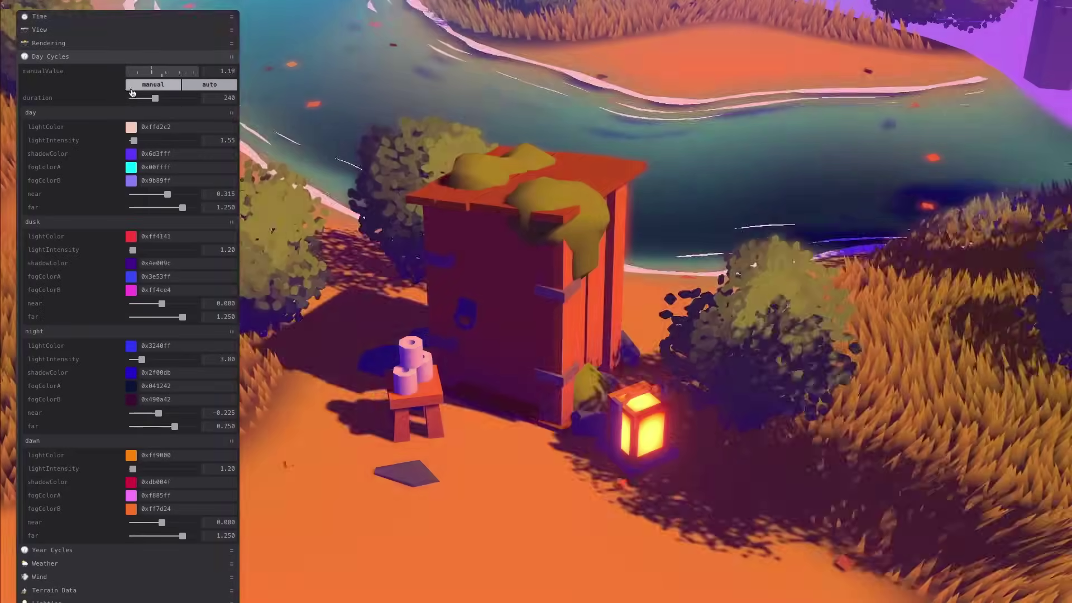
pyautogui.moveTo(138, 71); pyautogui.dragTo(145, 72)
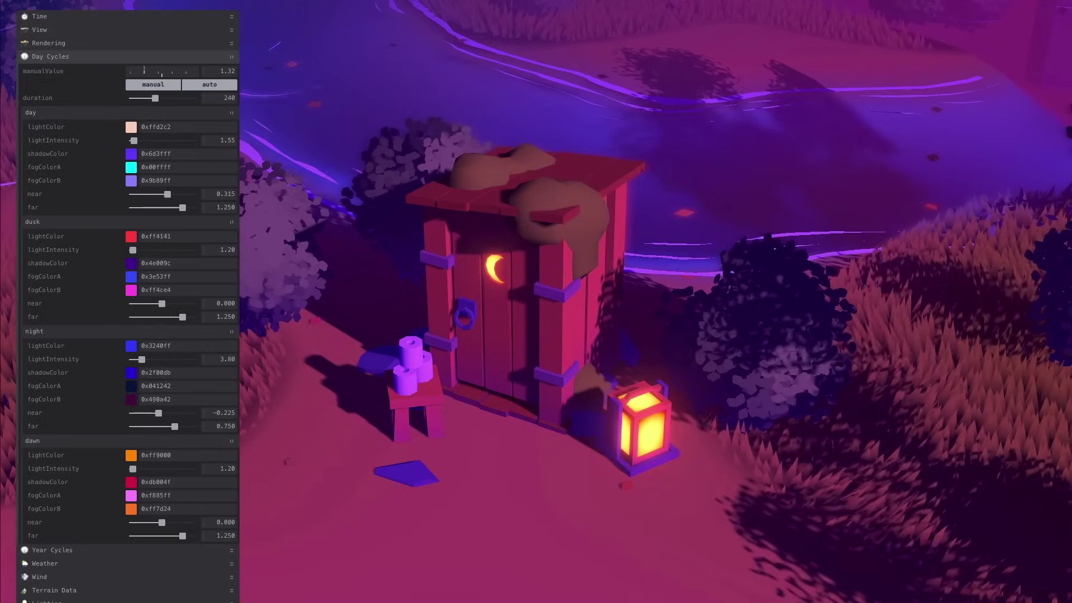